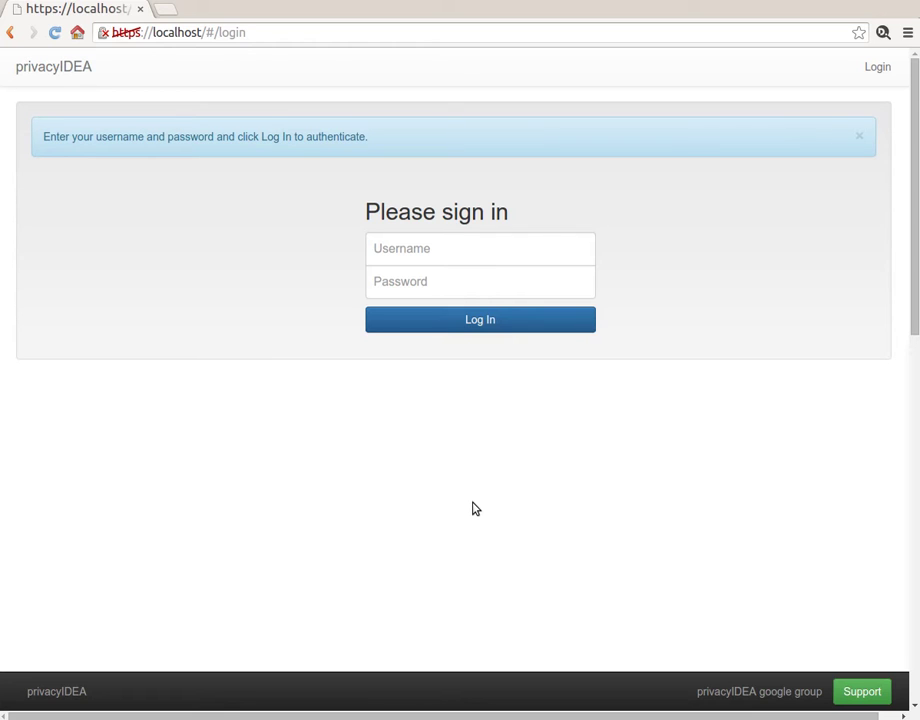
- Sign in as admin with the administrator password and show the Config user resolvers list
click(475, 251)
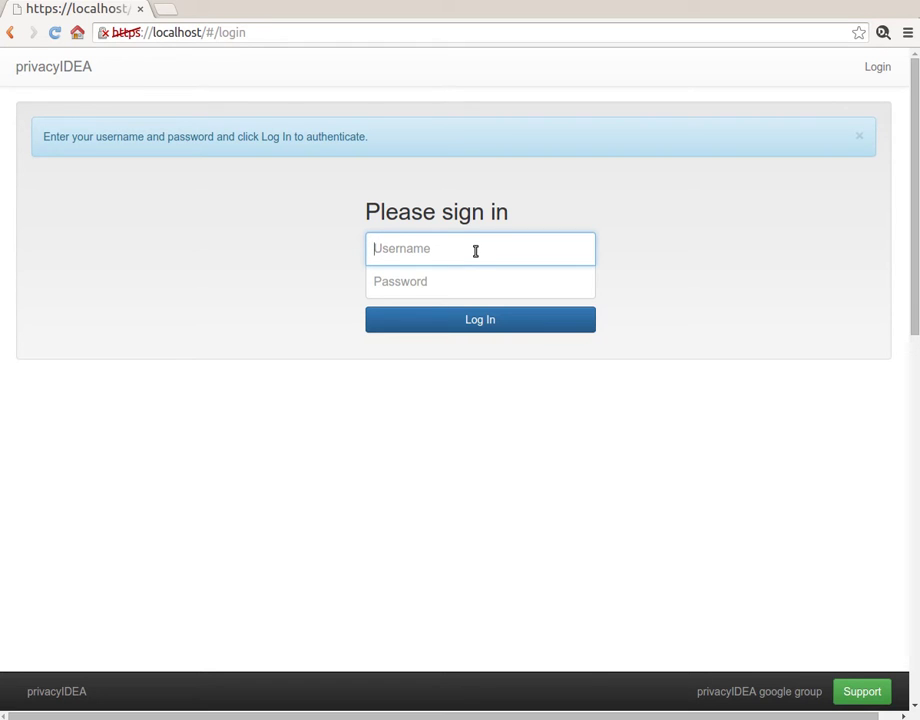
text(admin)
key(Tab)
text(test)
key(Return)
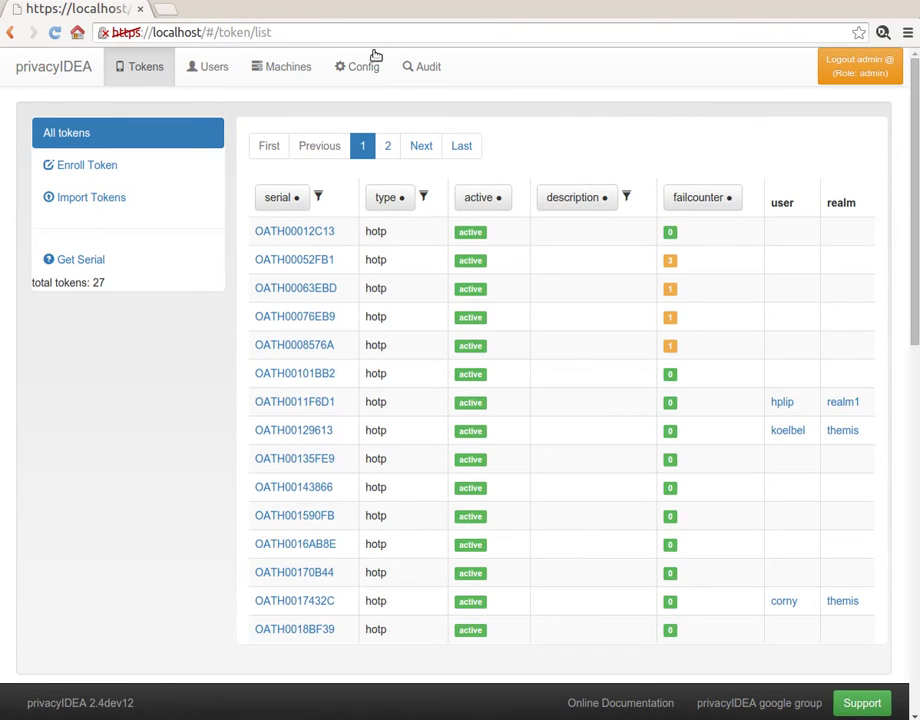
click(368, 67)
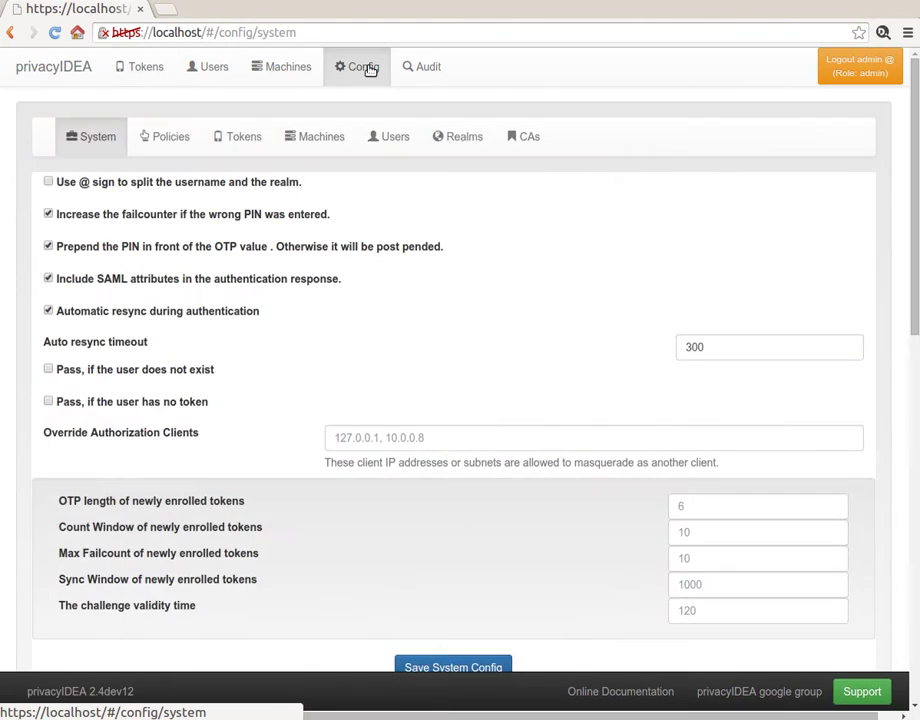
click(397, 145)
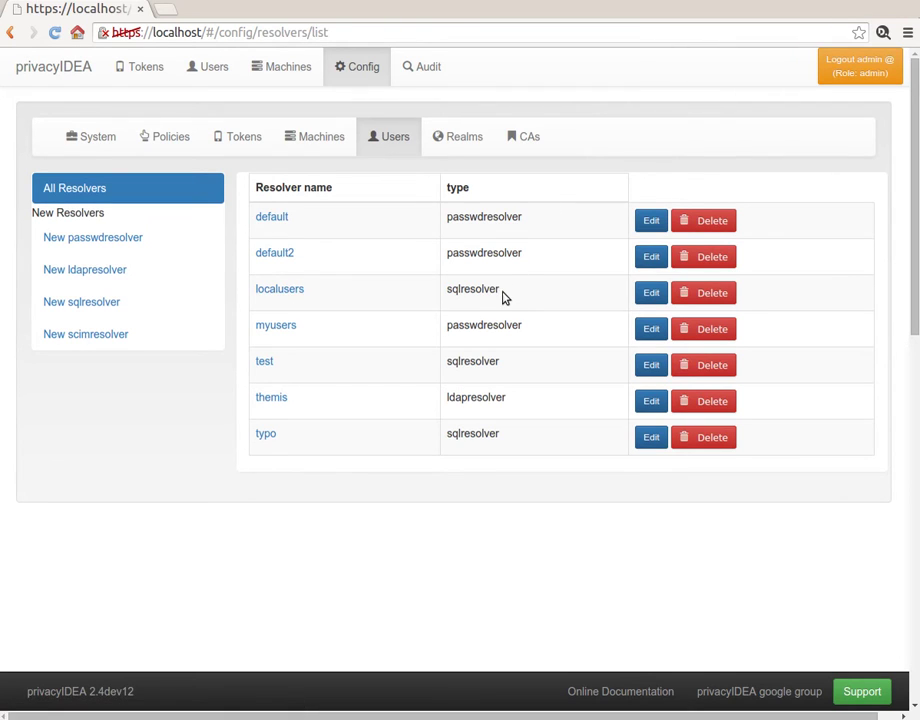
- Open the localusers SQL resolver and make sure Edit user store is enabled
click(294, 289)
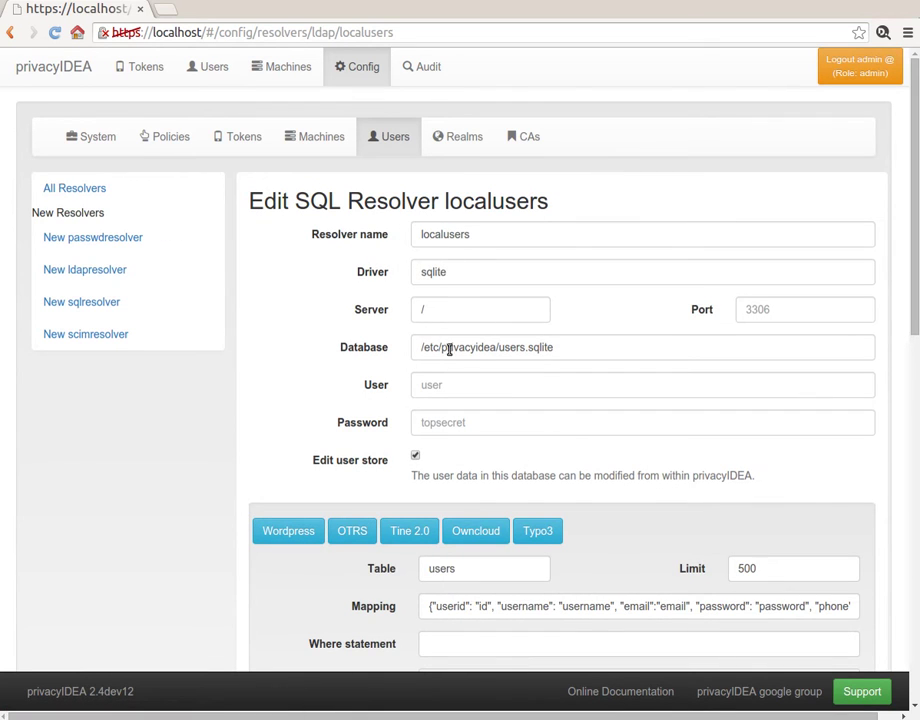
triple_click(450, 347)
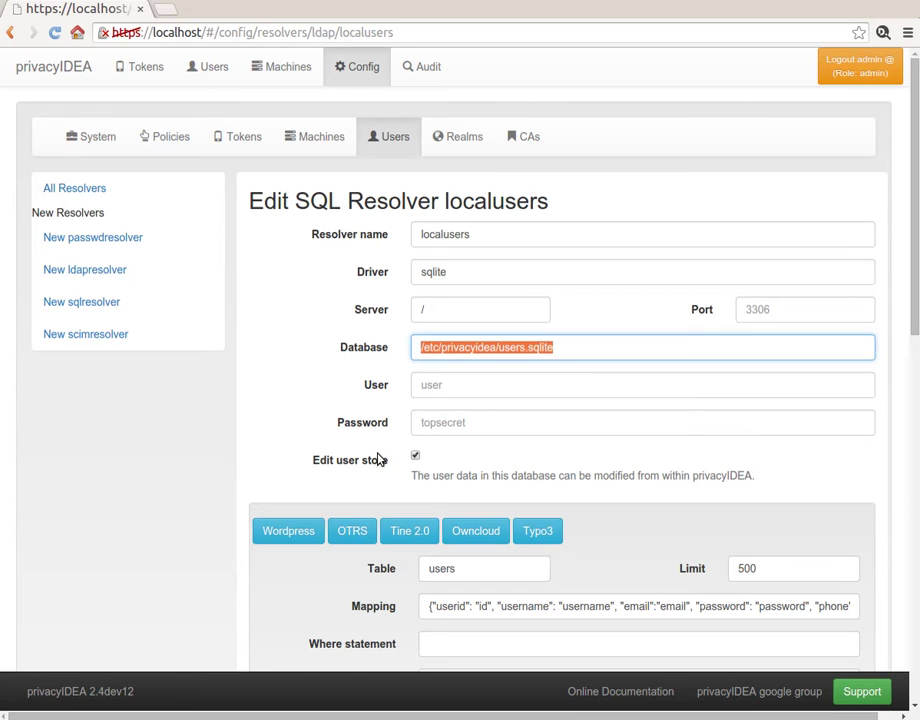
triple_click(319, 467)
click(319, 467)
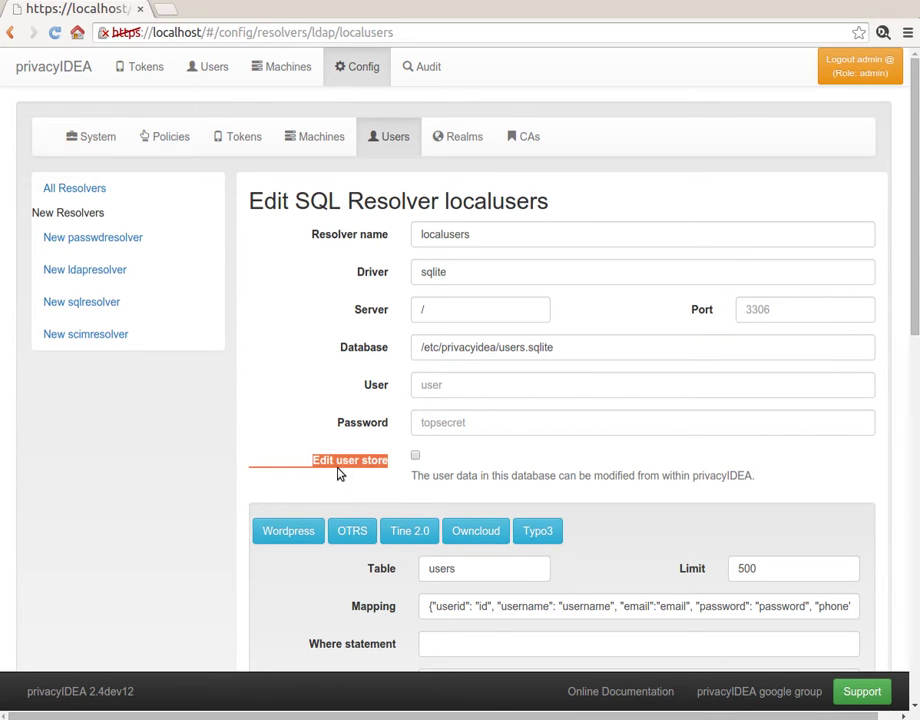
click(416, 457)
click(452, 513)
- Test the SQL resolver, which reports 2 users found
scroll(560, 352, down, 3)
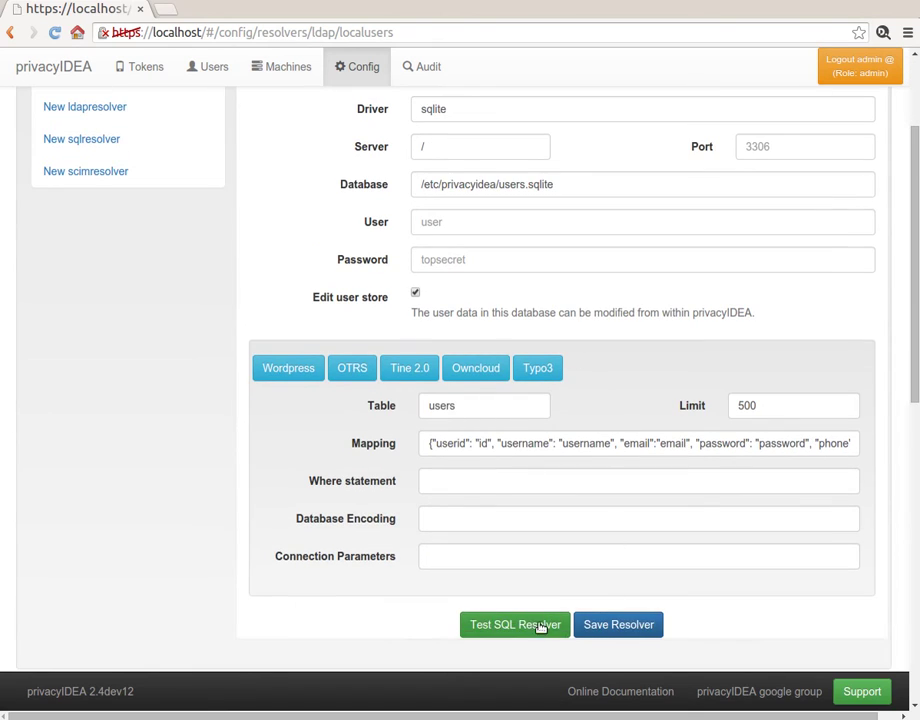
click(540, 625)
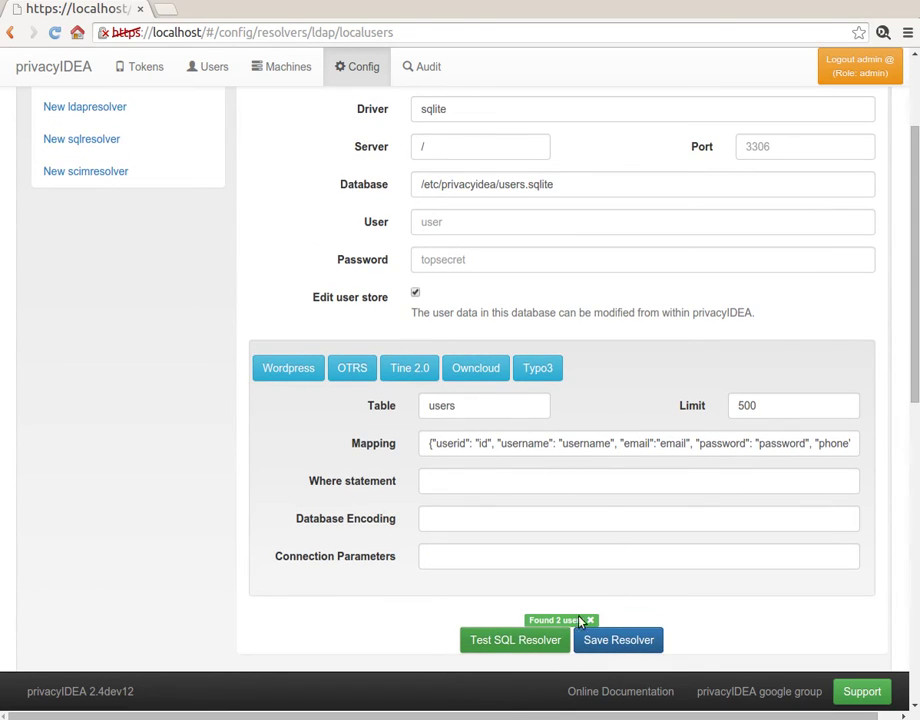
click(591, 621)
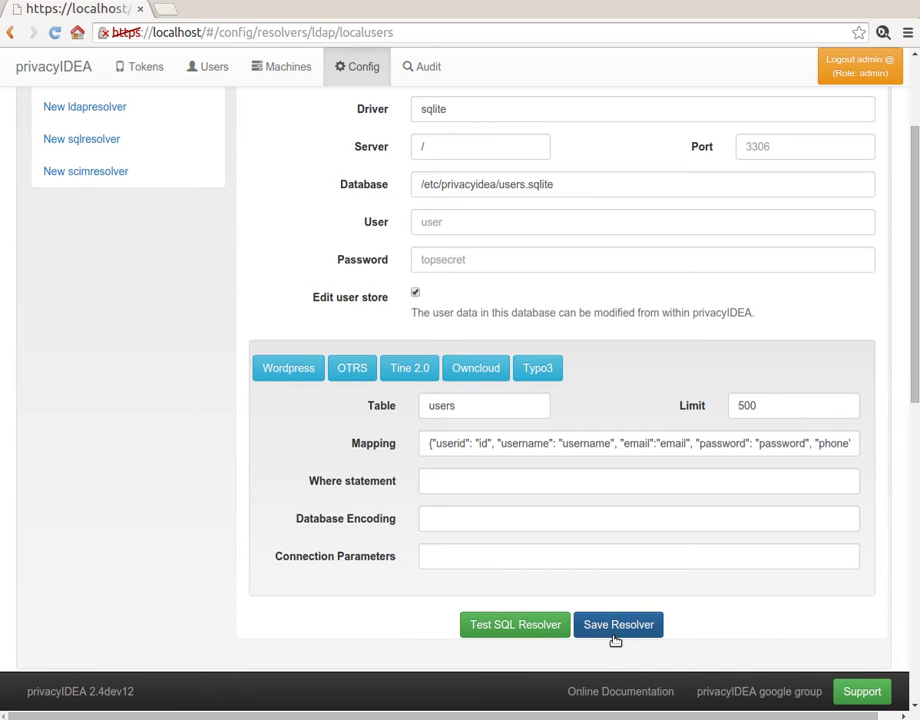
- Save the localusers resolver and list the 2 users of realm localsql
click(617, 626)
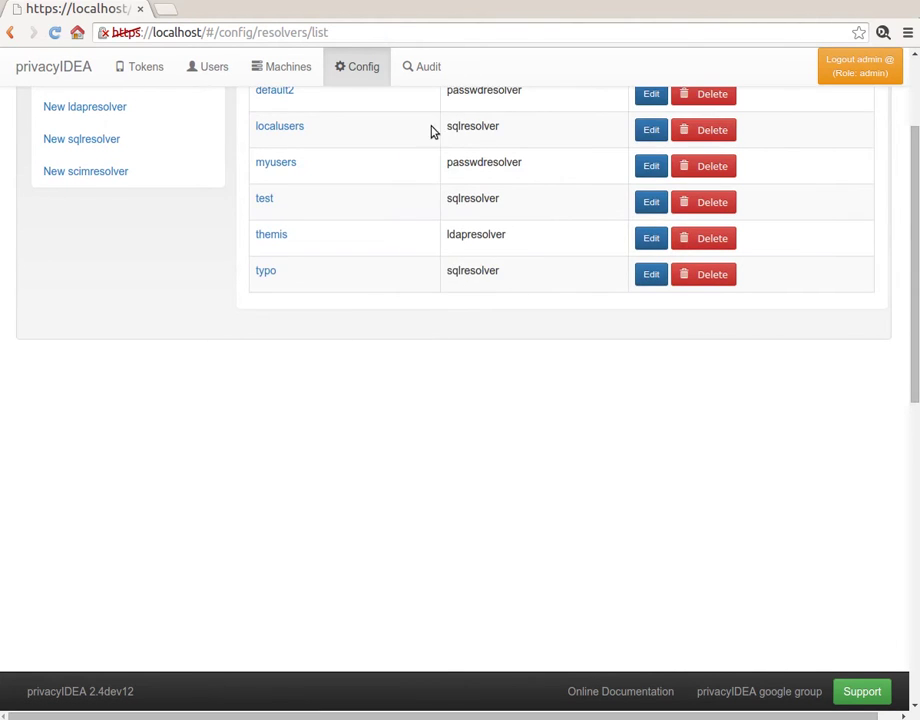
click(450, 137)
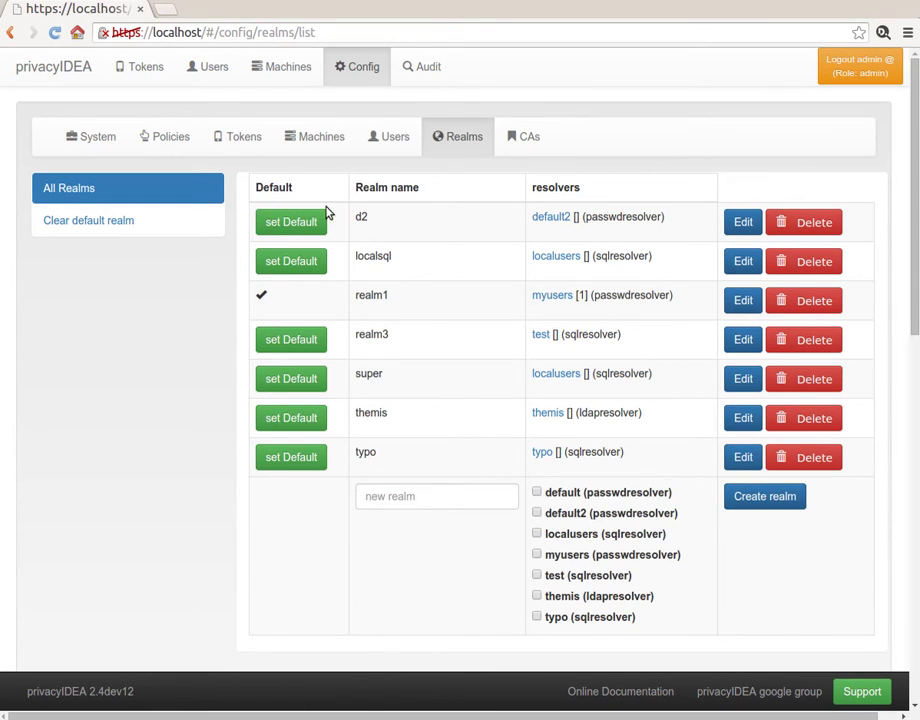
click(206, 68)
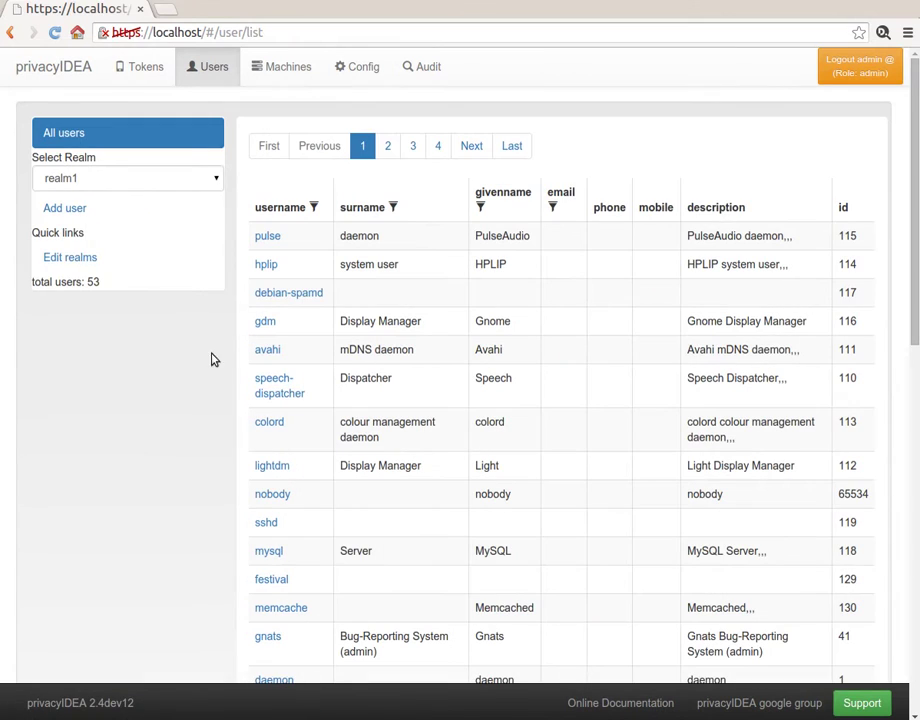
click(148, 179)
click(131, 212)
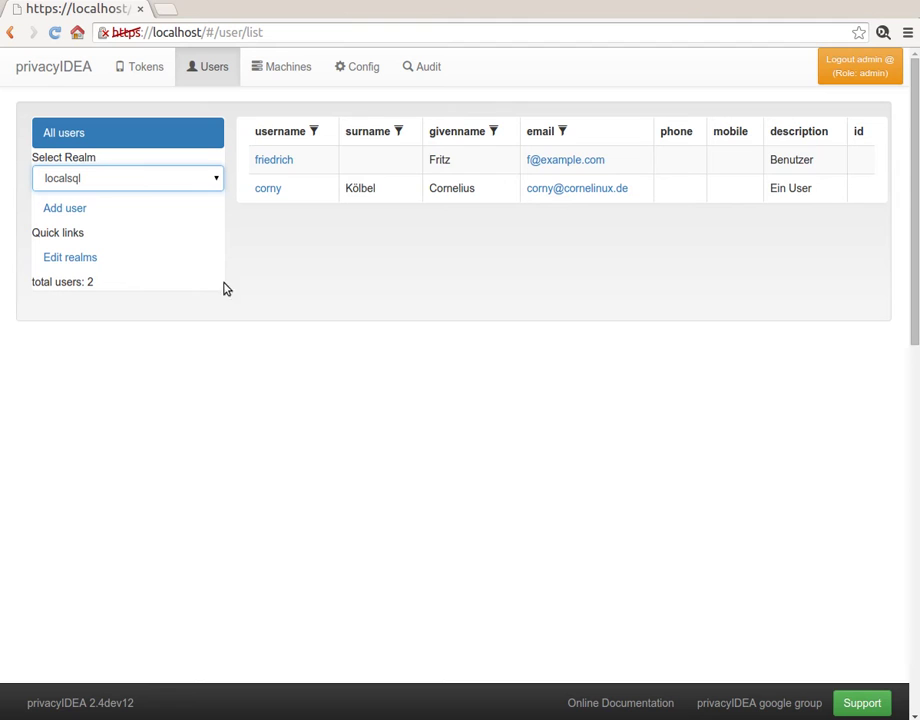
- Begin a new localusers user with username newuser plus the given name and surname
click(88, 216)
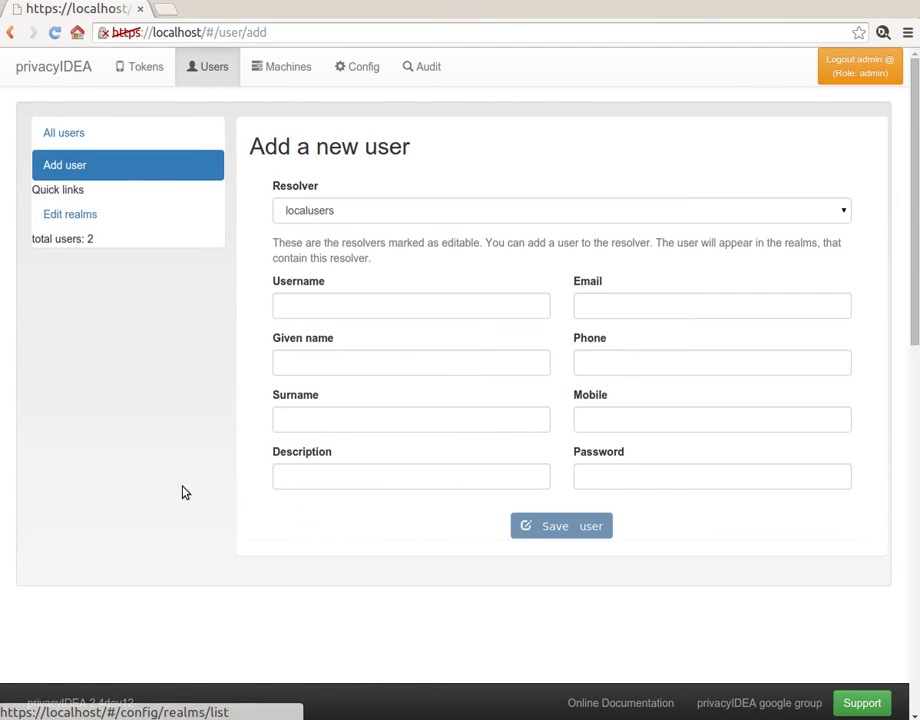
click(416, 214)
click(418, 215)
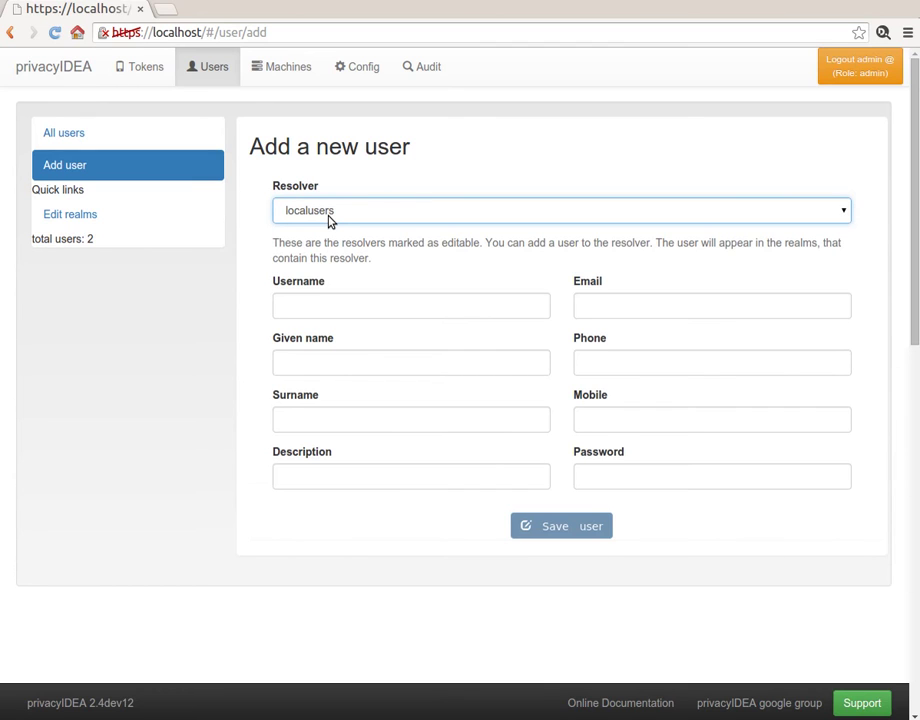
click(316, 301)
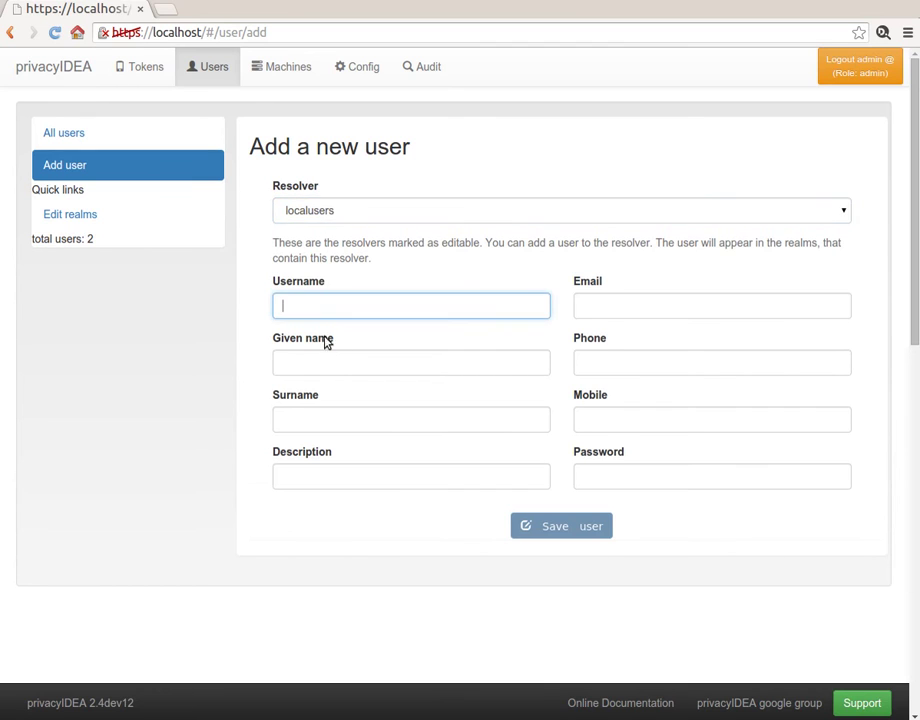
text(newuser)
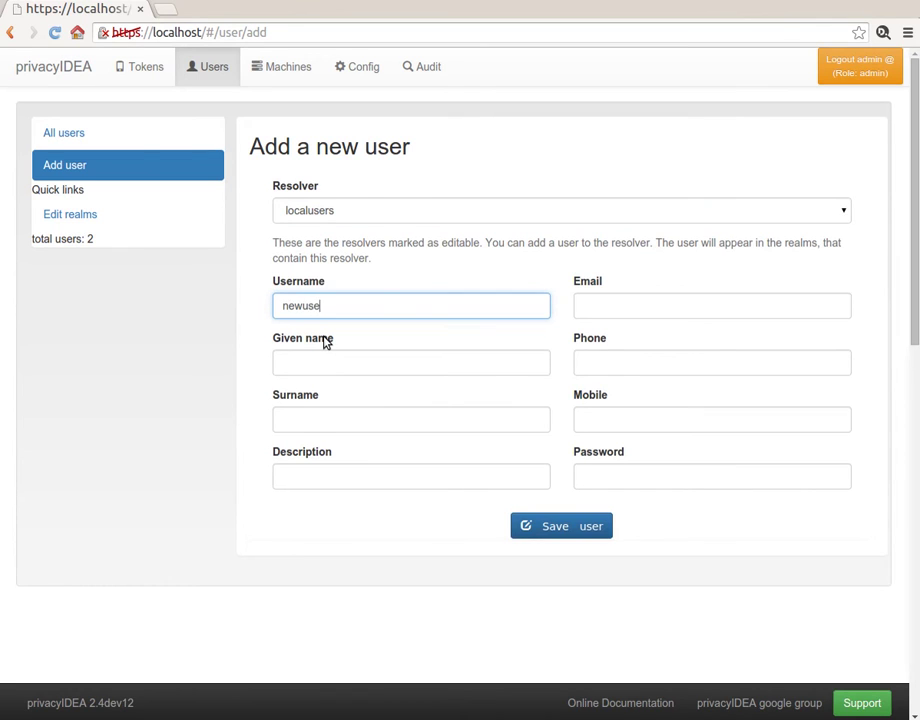
key(Tab)
text(new)
key(Tab)
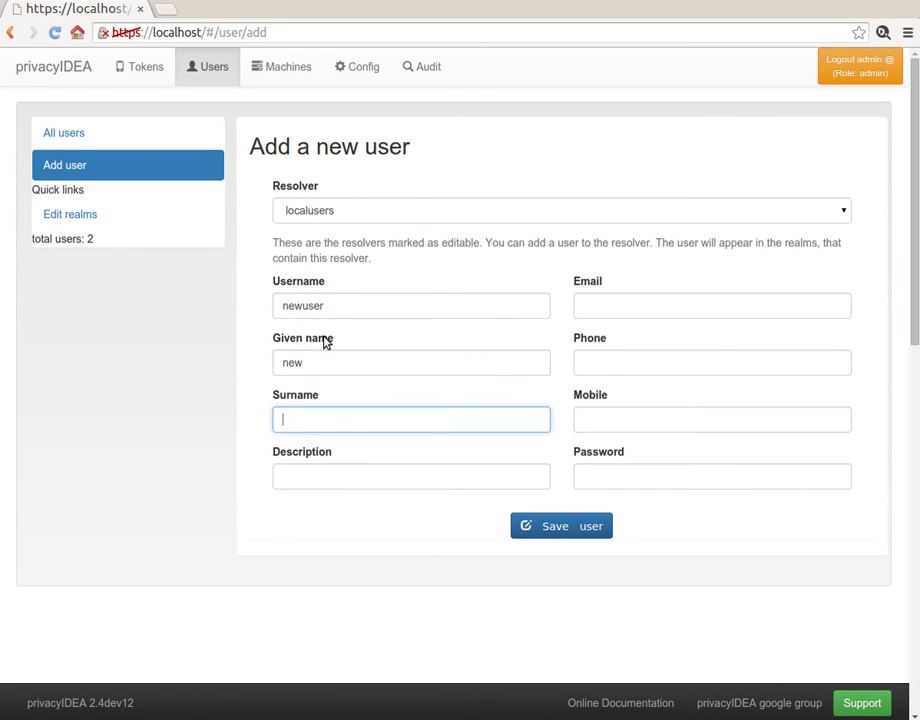
text(user)
- Add the user's e-mail address and password, then save the new user
click(663, 303)
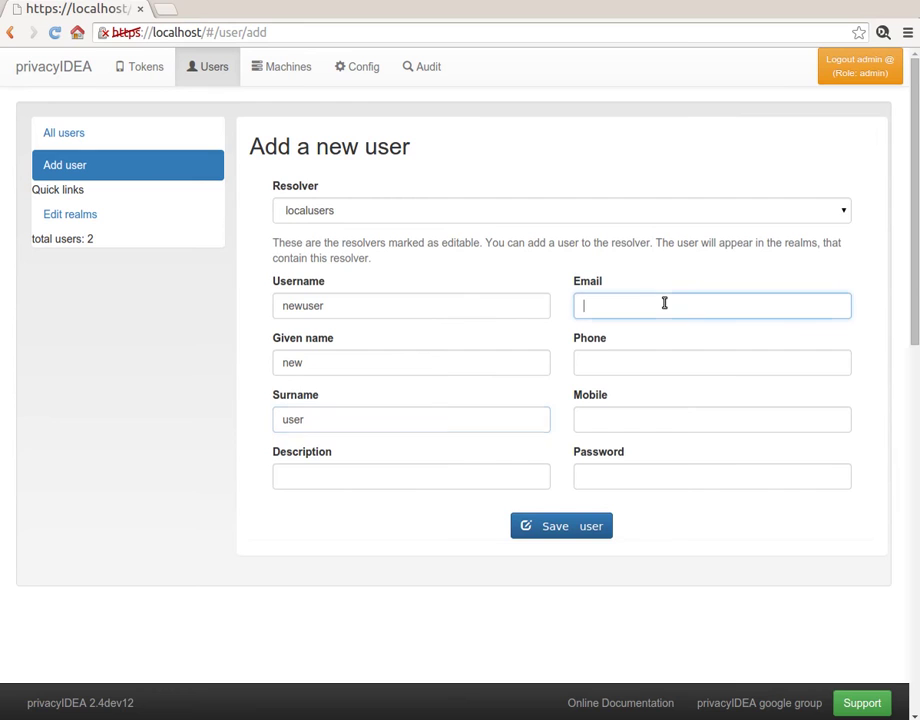
text(new@example.com)
click(643, 485)
text(••••••••)
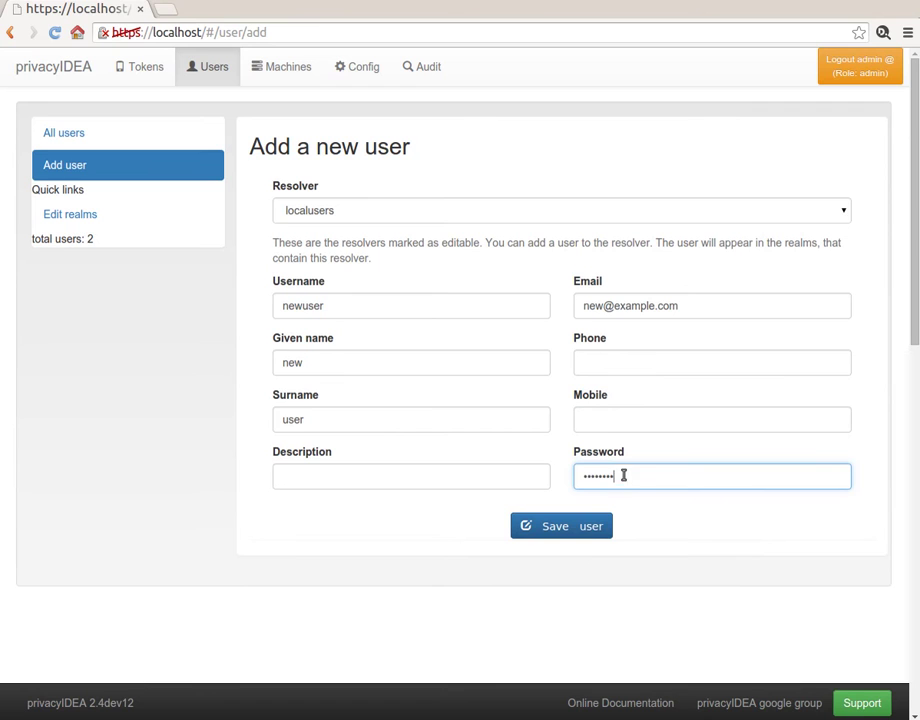
click(590, 522)
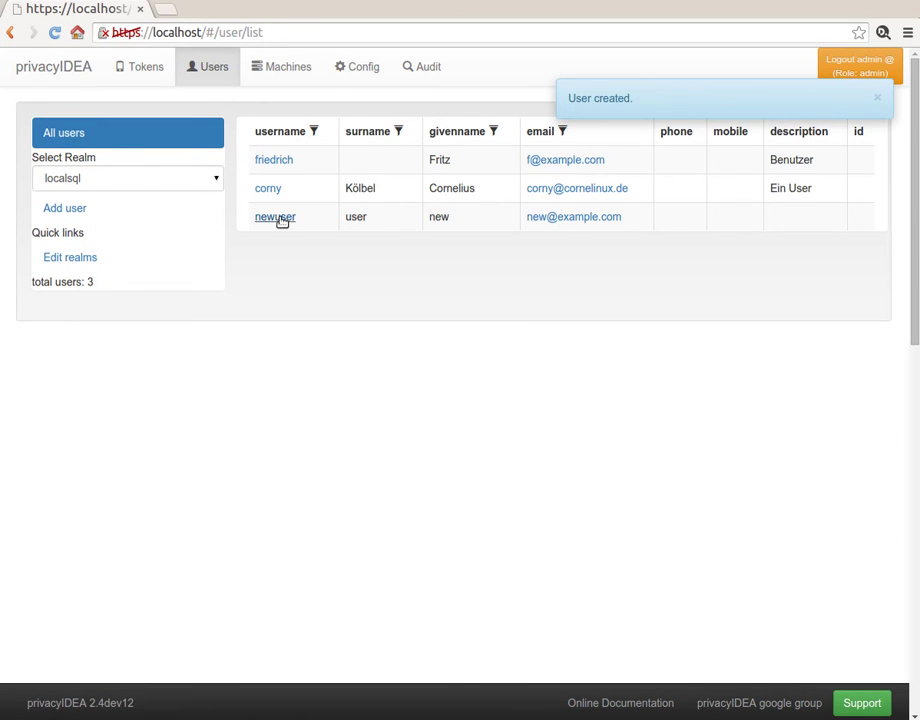
- Log in as newuser@localsql with its password, then log out again
click(858, 66)
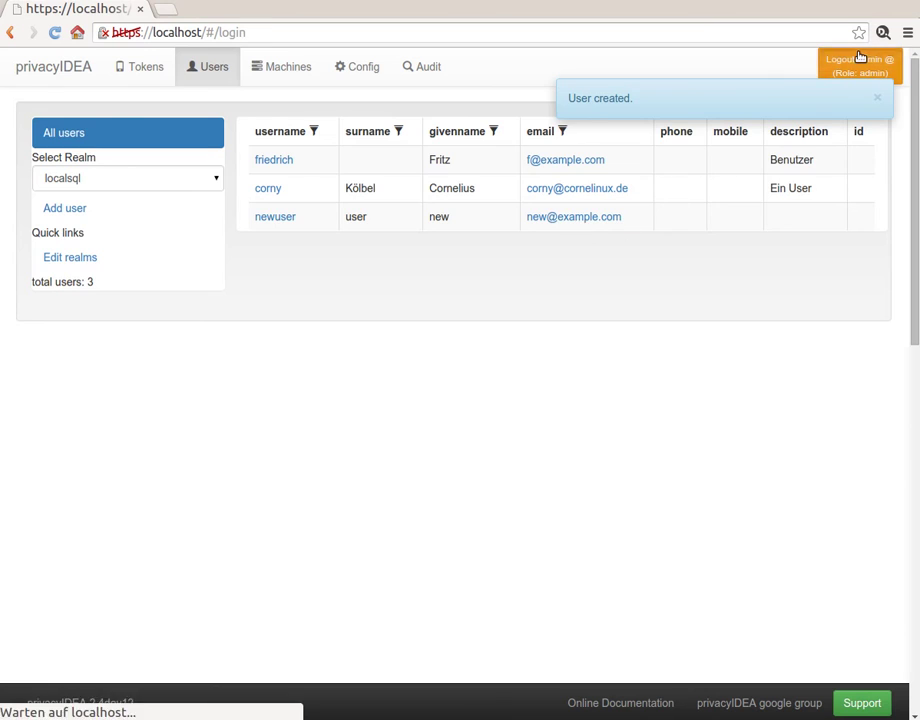
click(439, 256)
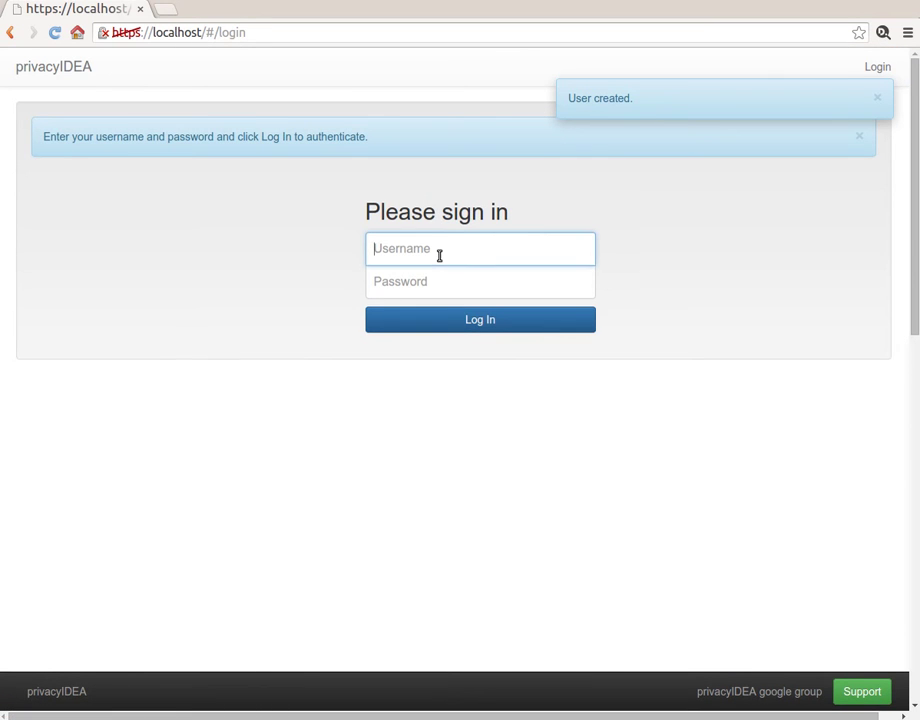
text(newuser@localsql)
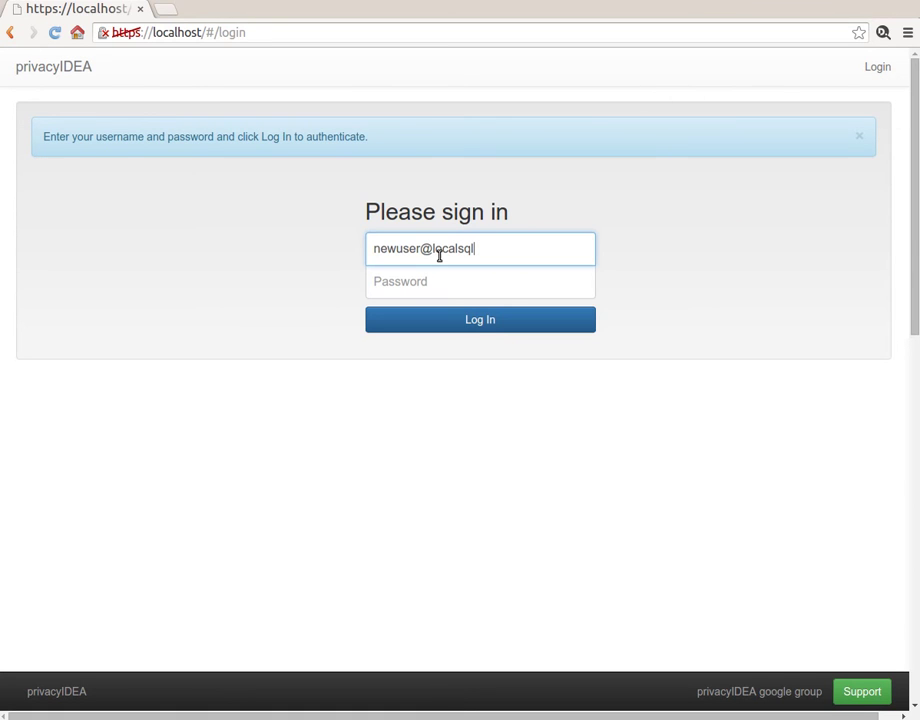
key(Tab)
text(********)
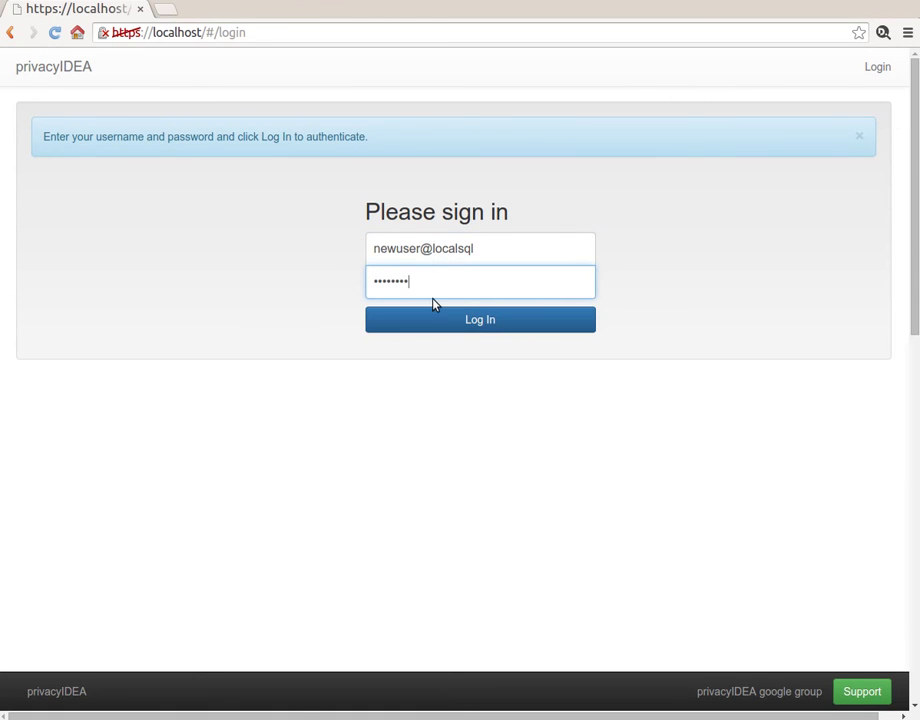
click(431, 324)
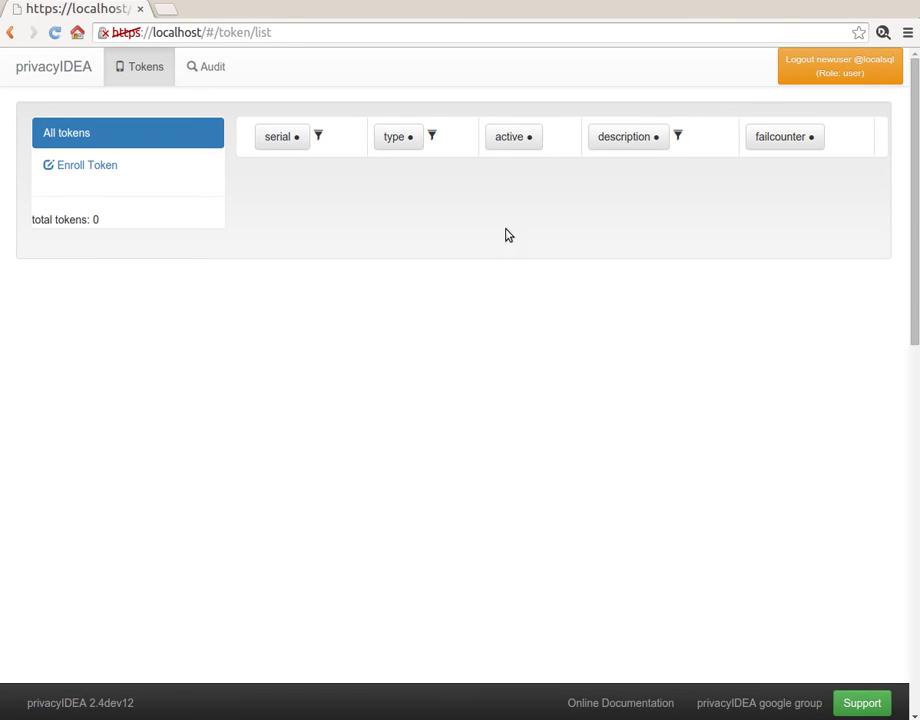
click(799, 75)
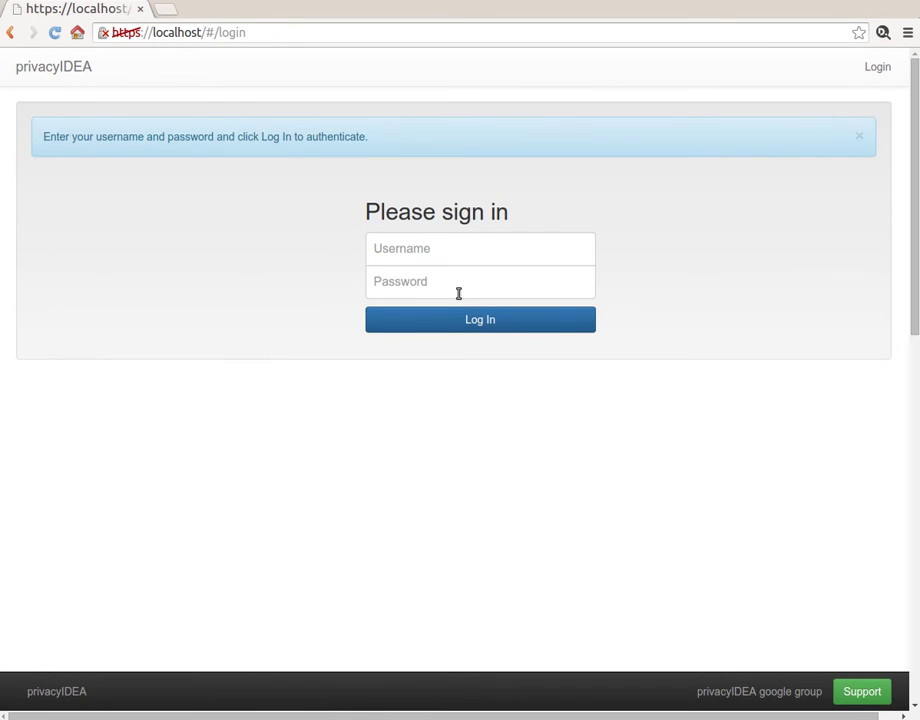
- Sign back in as admin with the administrator password
click(455, 248)
text(admin)
key(Tab)
text(test)
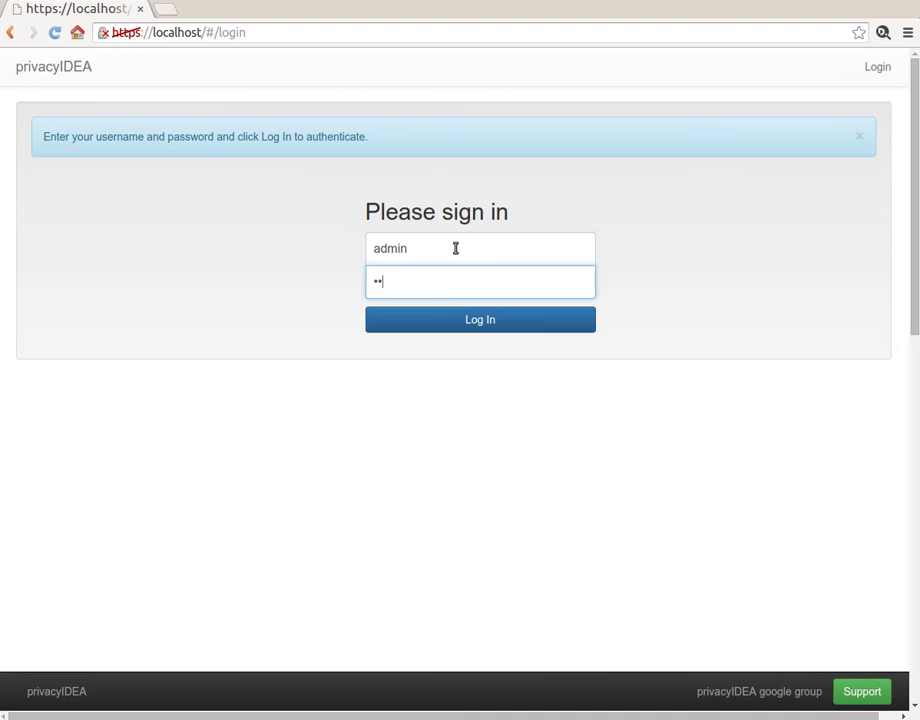
key(Return)
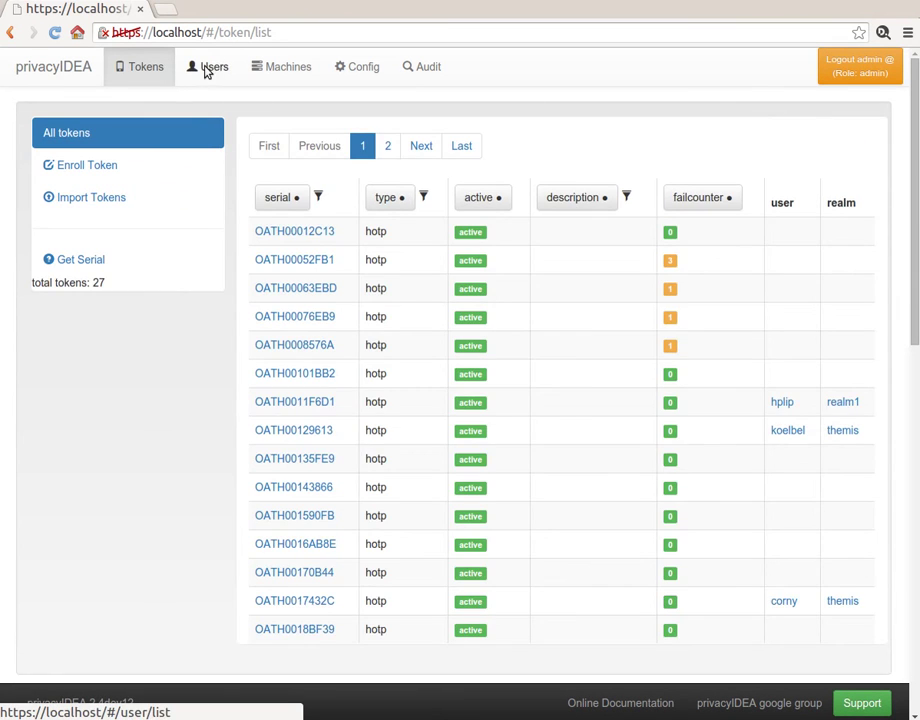
- Open newuser's details from the localsql realm user list
click(207, 68)
click(101, 180)
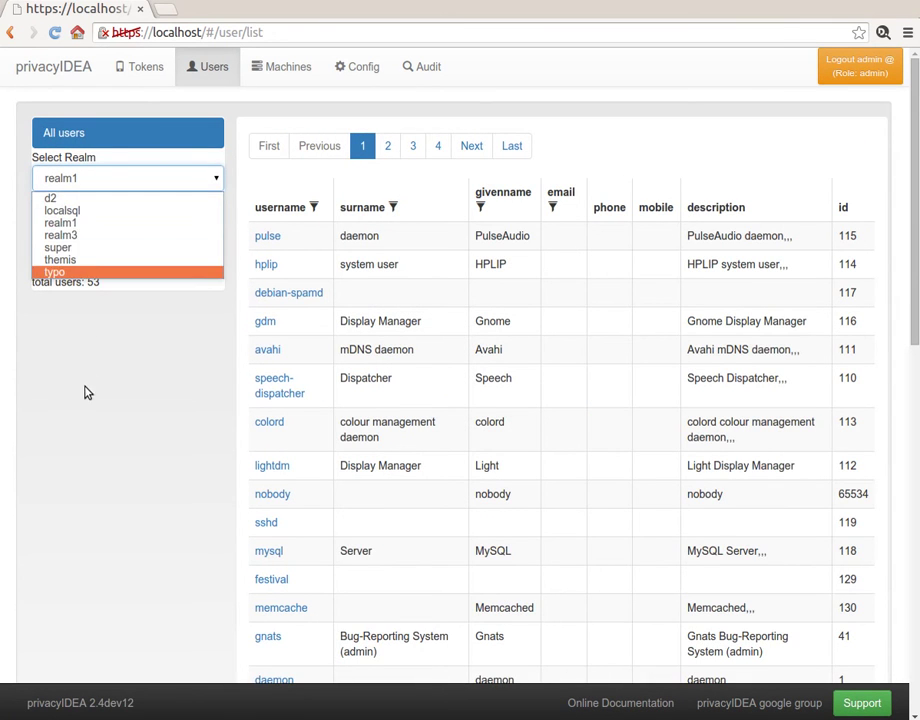
click(90, 209)
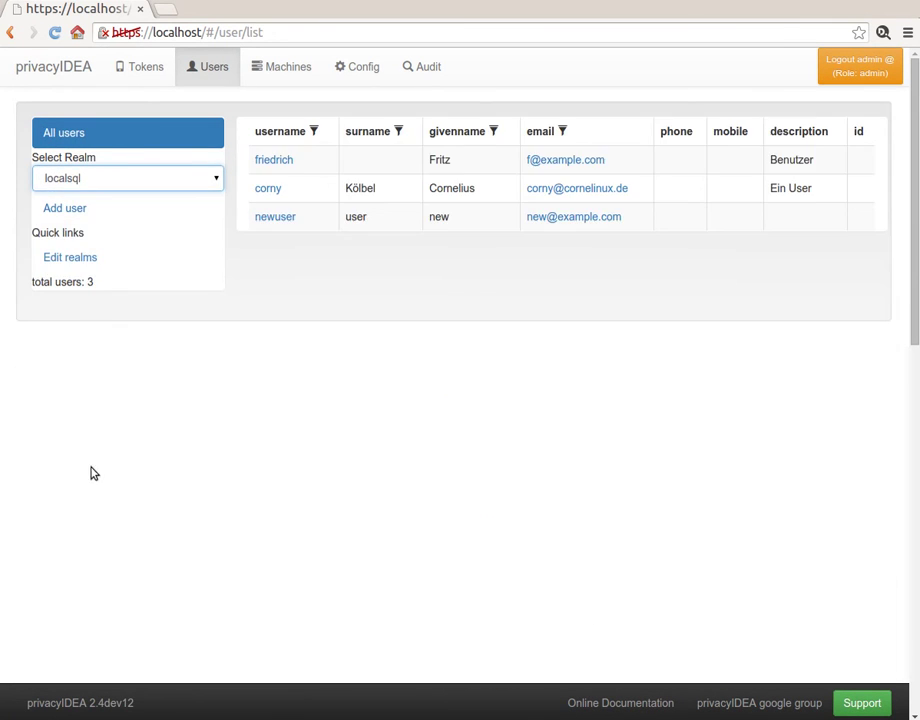
click(271, 219)
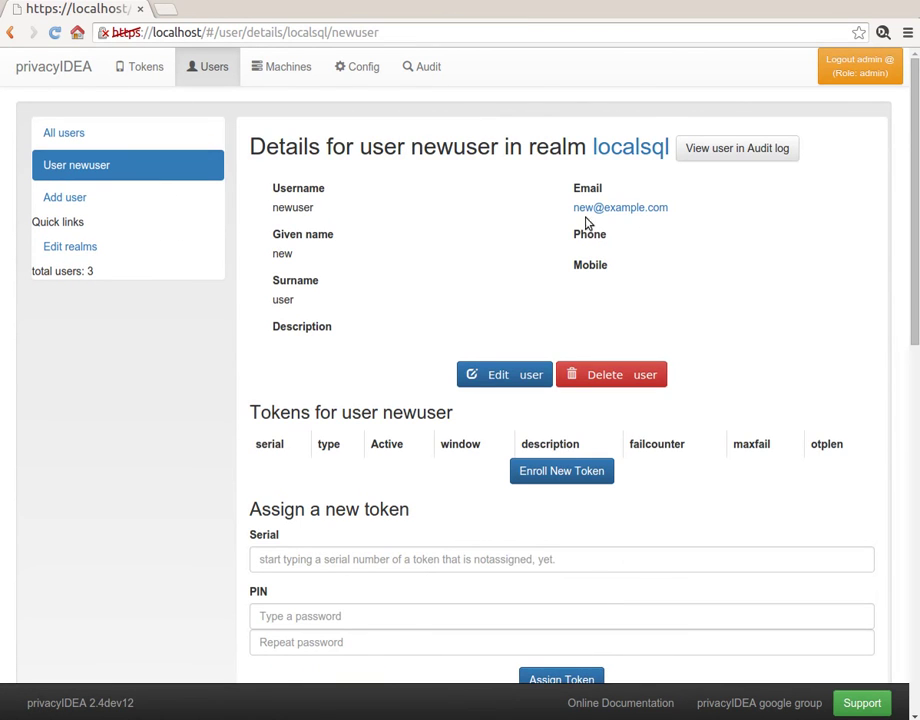
- Enter the user's phone number, save it, and return to all users
click(512, 377)
click(619, 282)
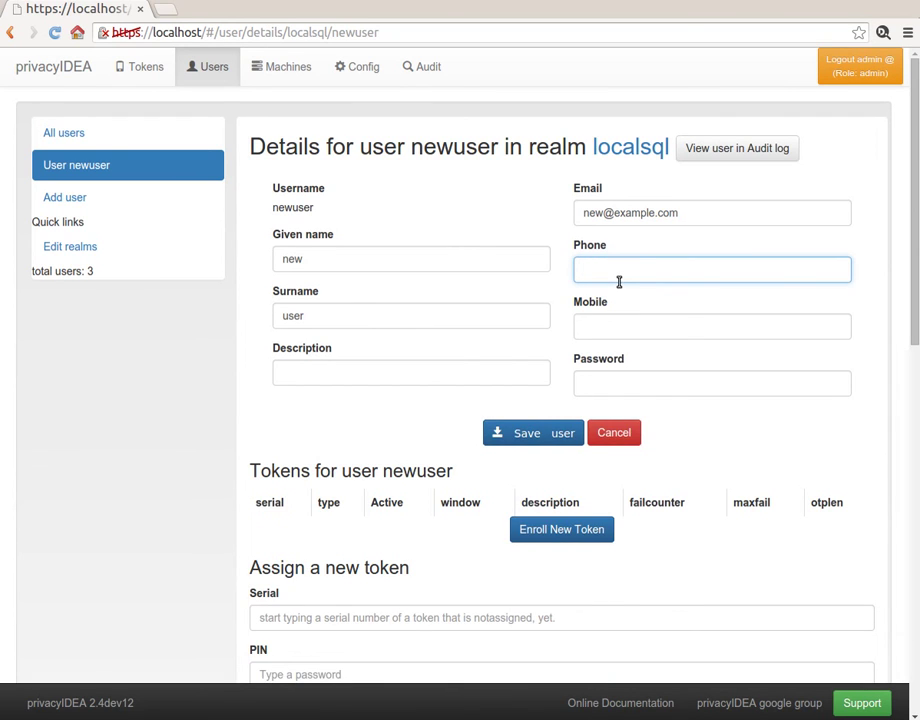
text(+123456)
click(499, 431)
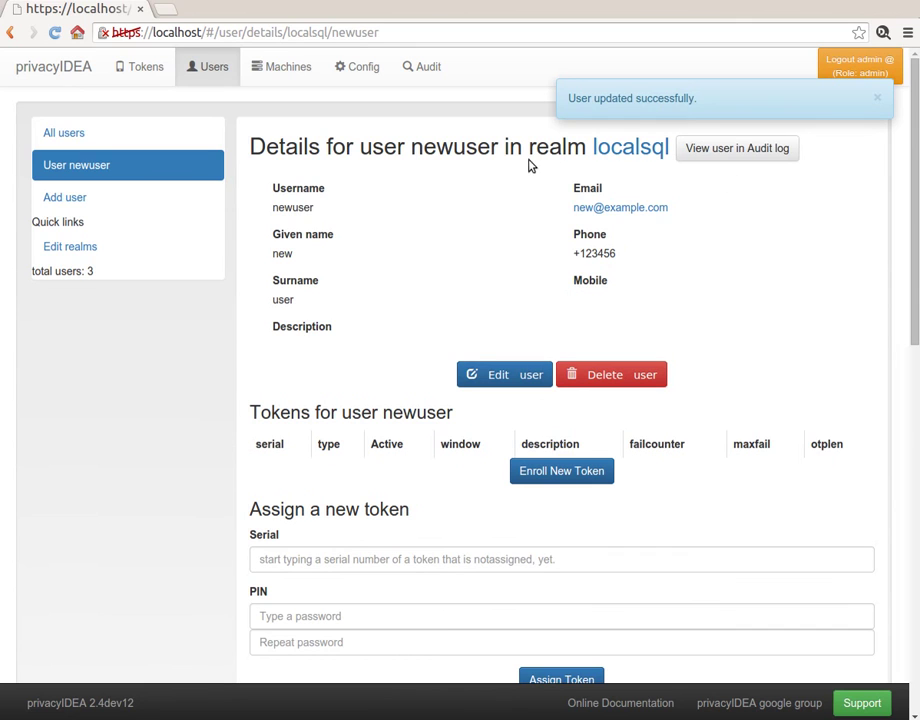
click(97, 138)
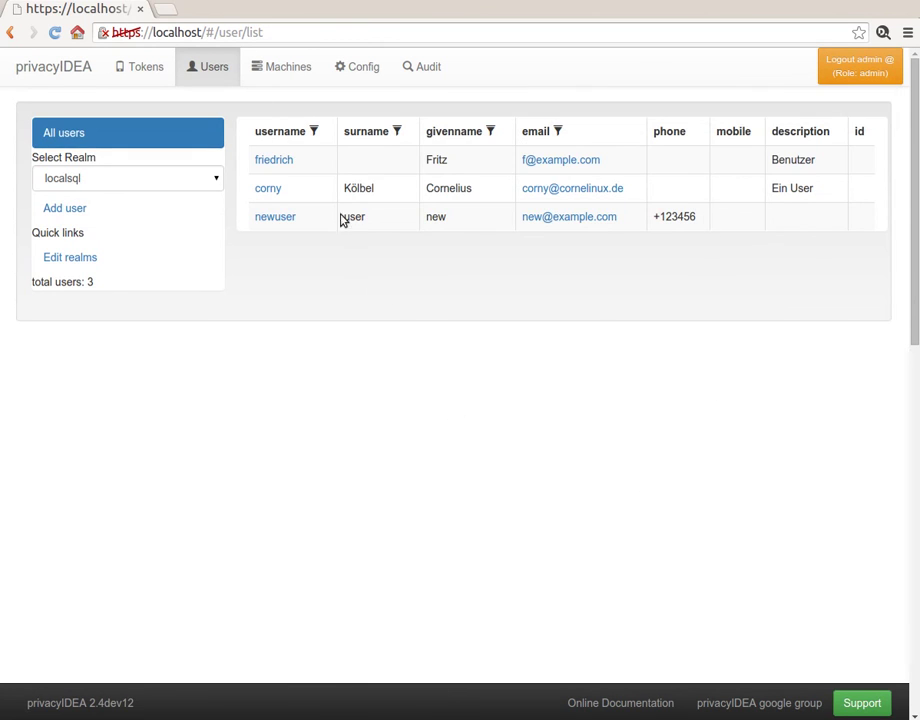
- Delete the localsql user described as Benutzer and confirm the deletion
click(274, 161)
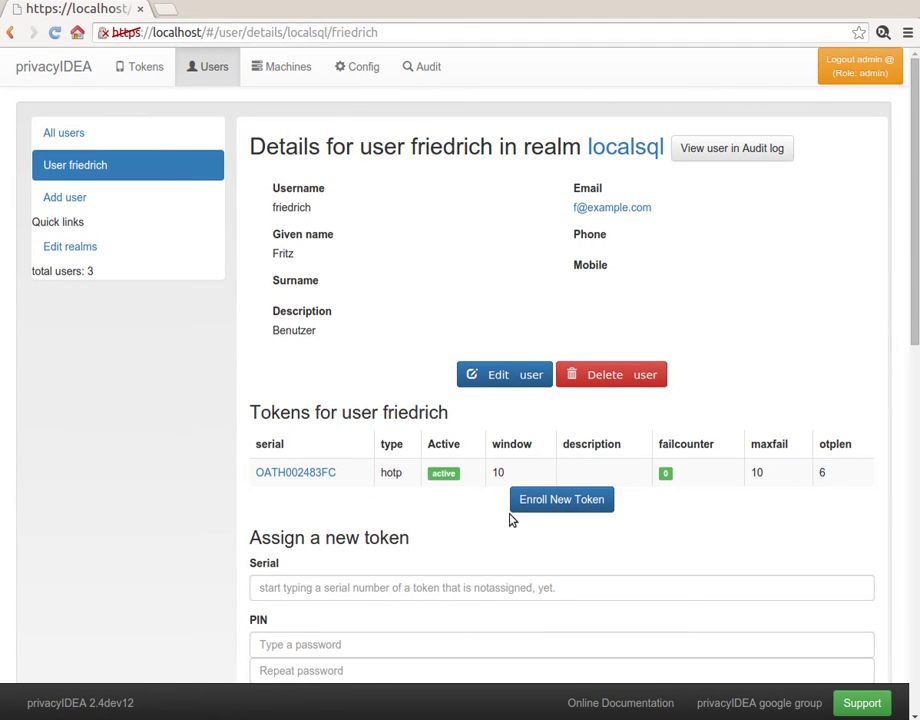
click(611, 374)
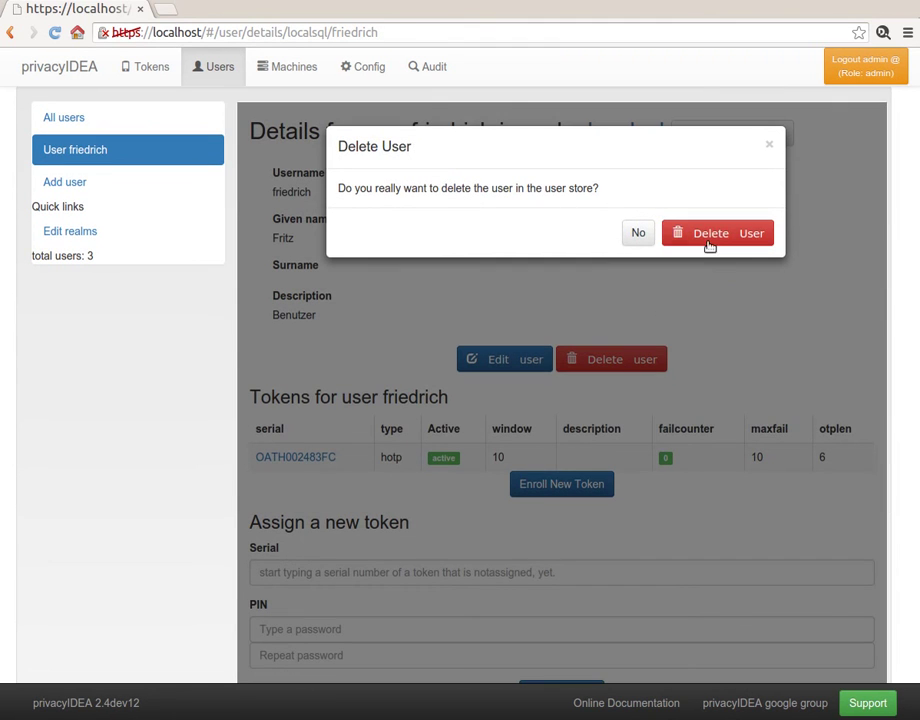
click(649, 243)
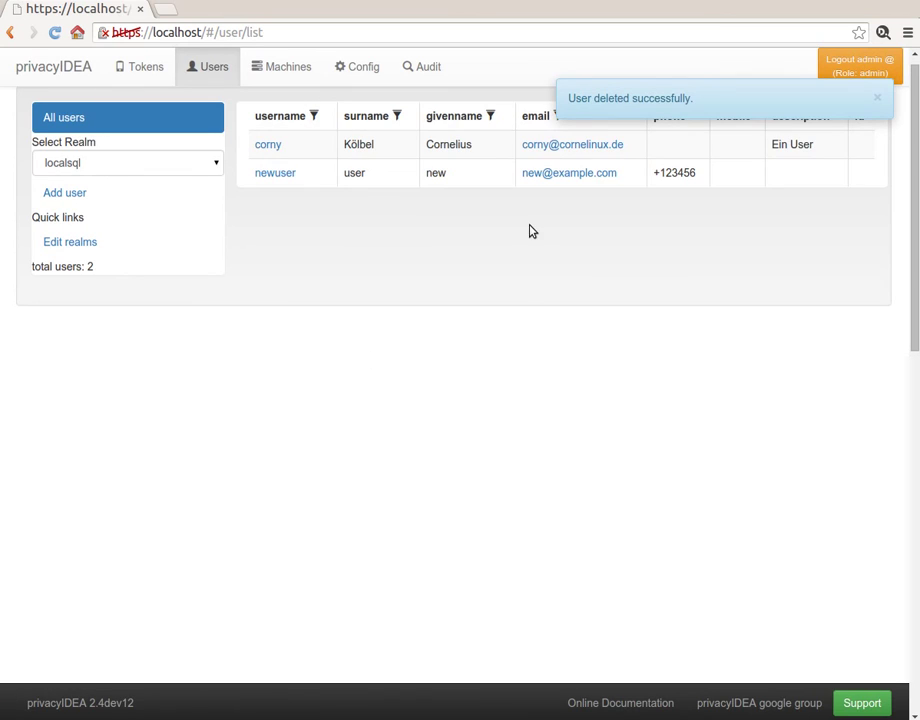